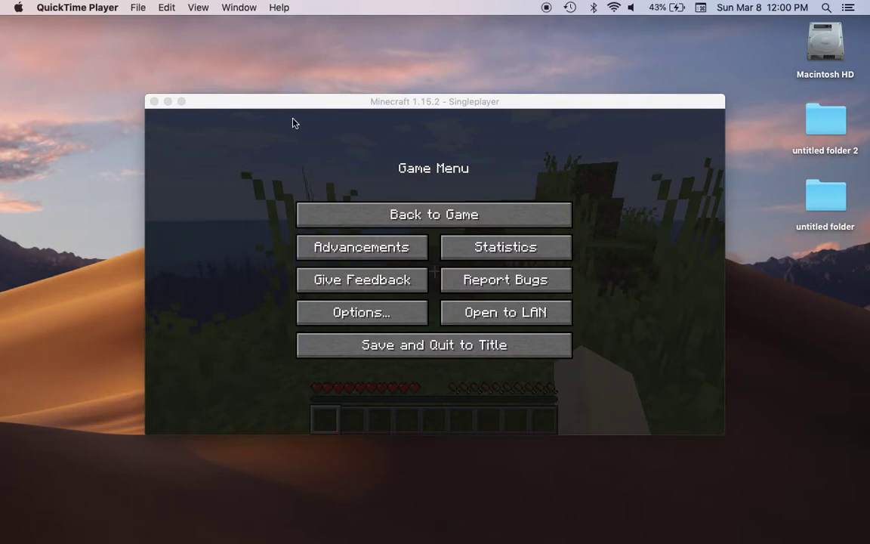
Step: Look up the computer's IPv4 address (192.168.0.16) in System Preferences network settings
click(294, 123)
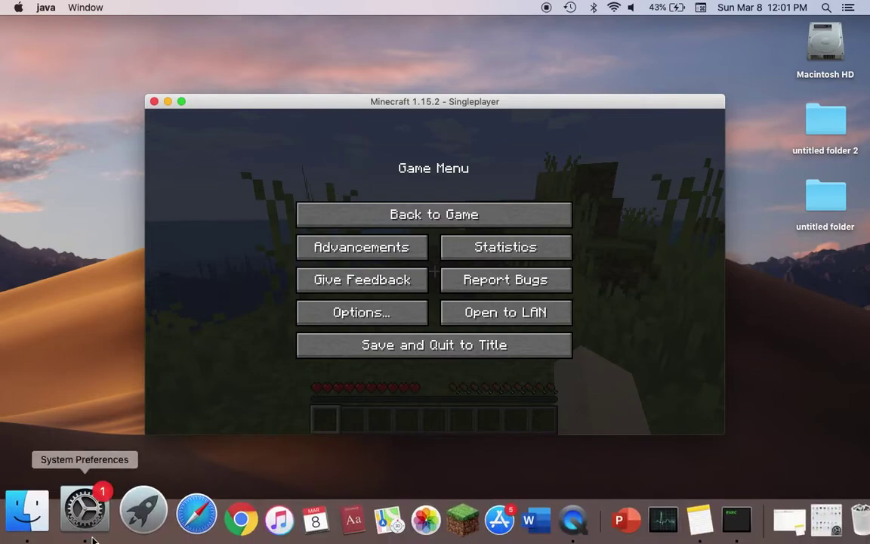
click(90, 529)
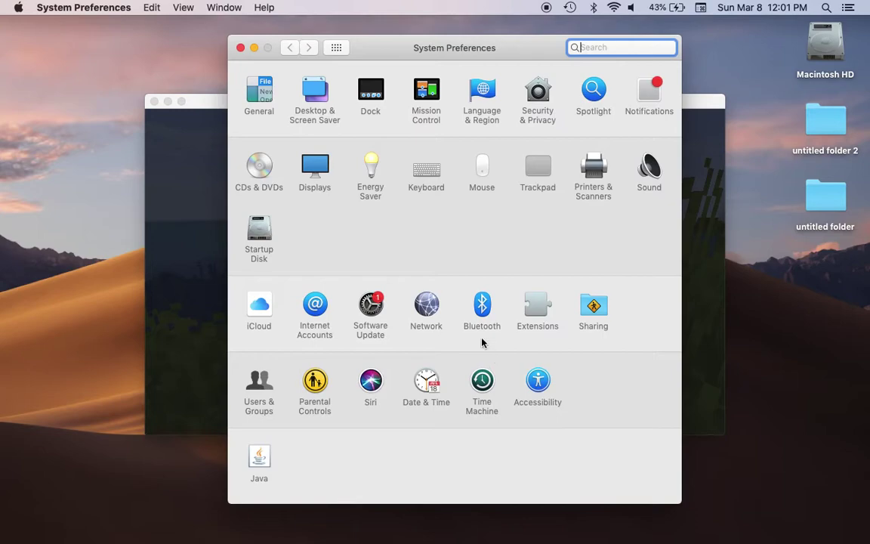
click(430, 305)
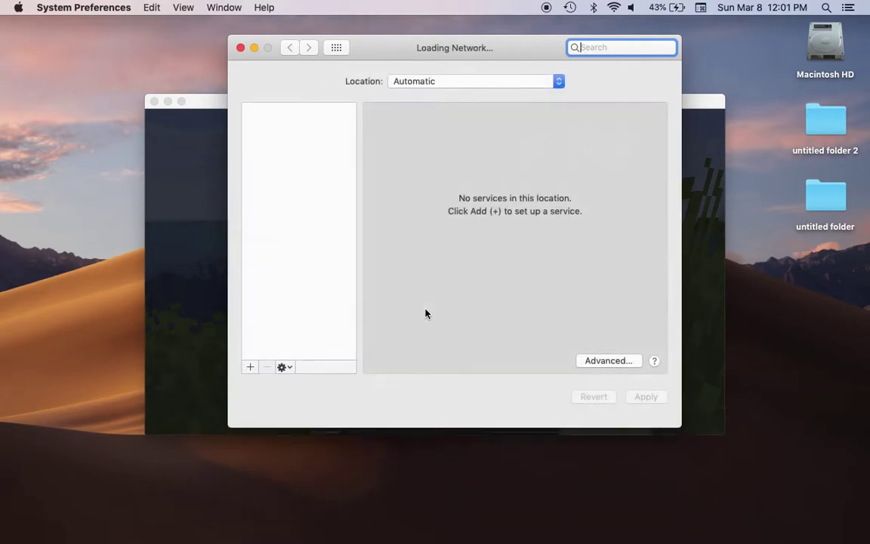
click(608, 360)
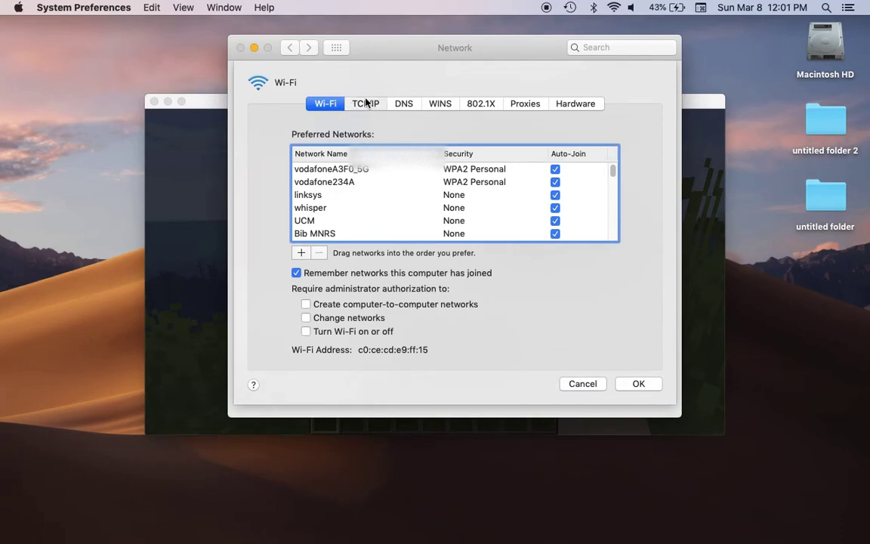
click(367, 103)
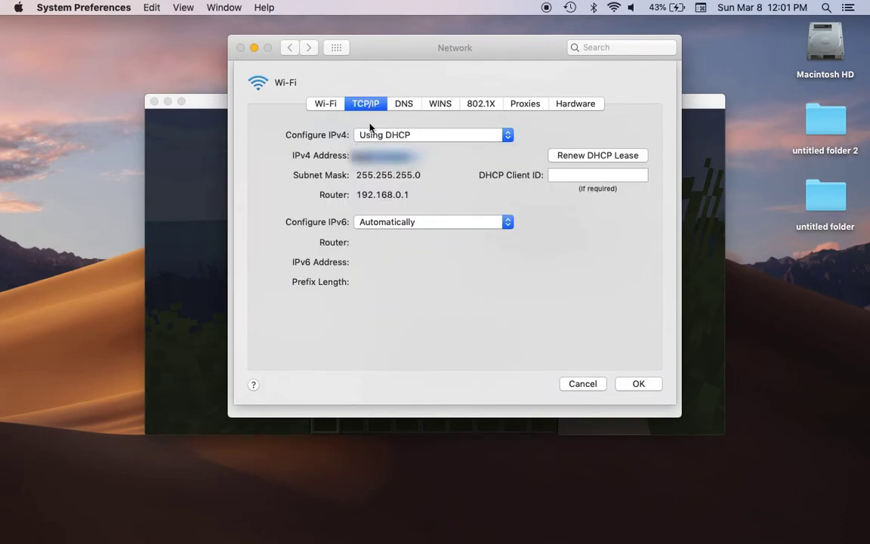
click(240, 47)
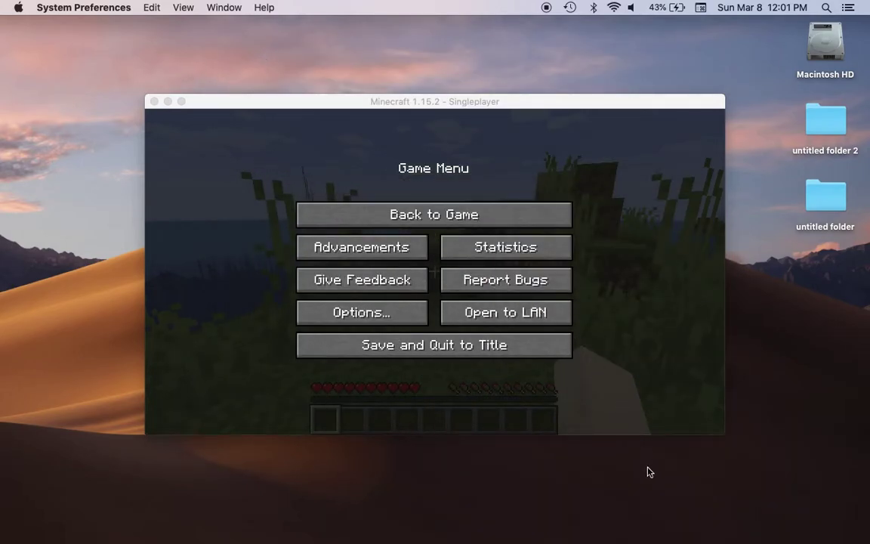
Step: Paste 192.168.0.16 into a note in Notes, then go back to Minecraft's paused game
click(647, 510)
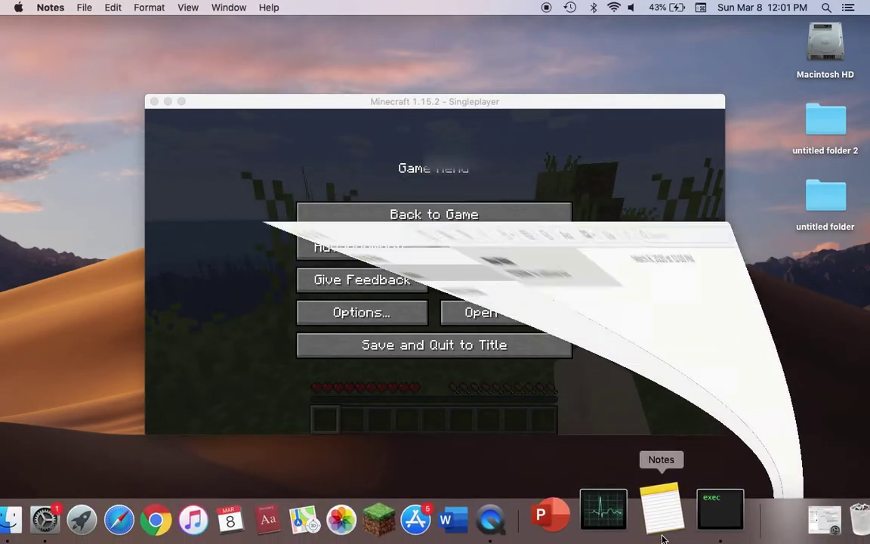
key(super+v)
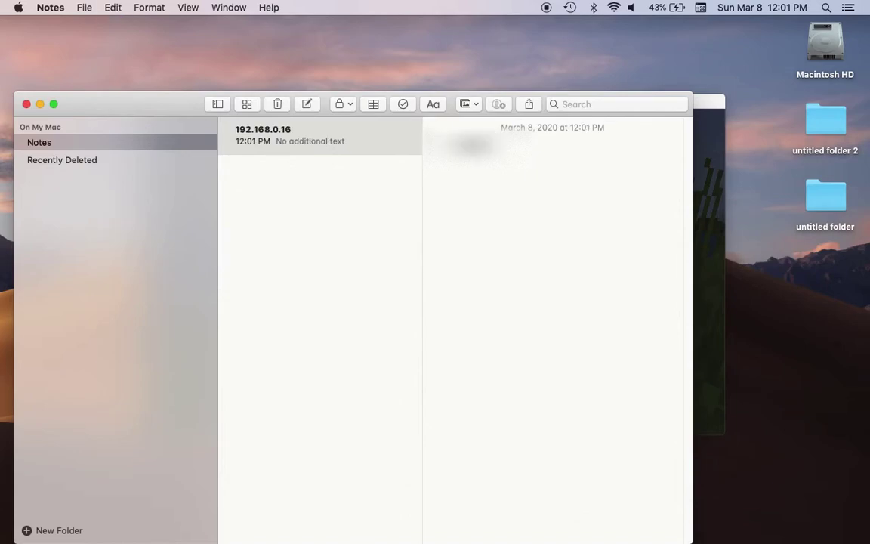
click(722, 171)
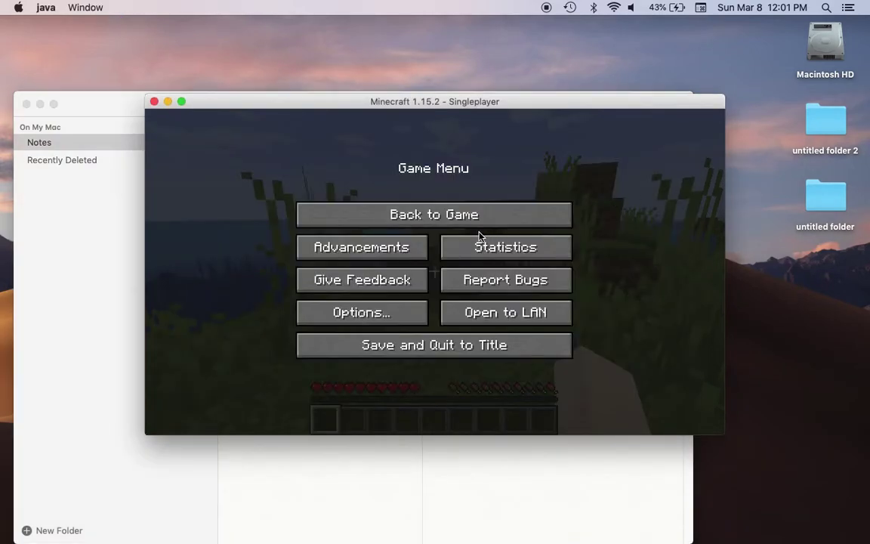
click(363, 214)
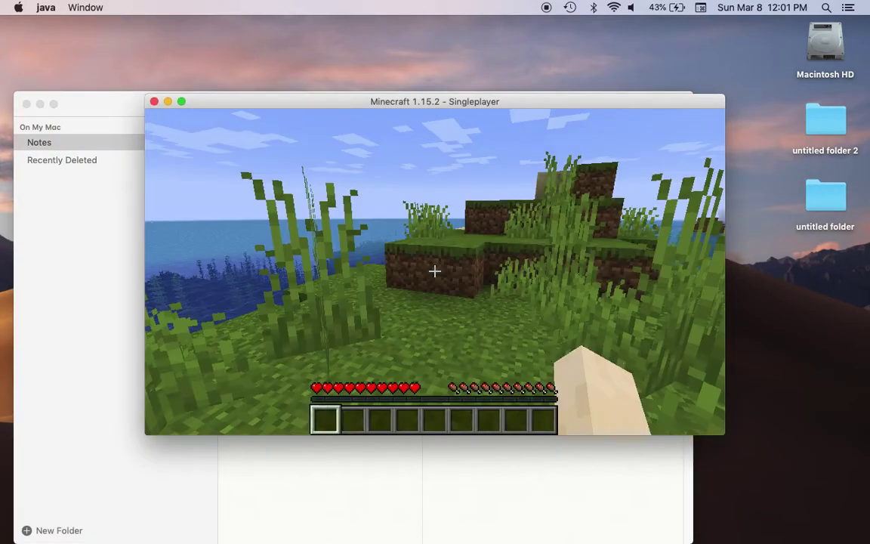
key(Escape)
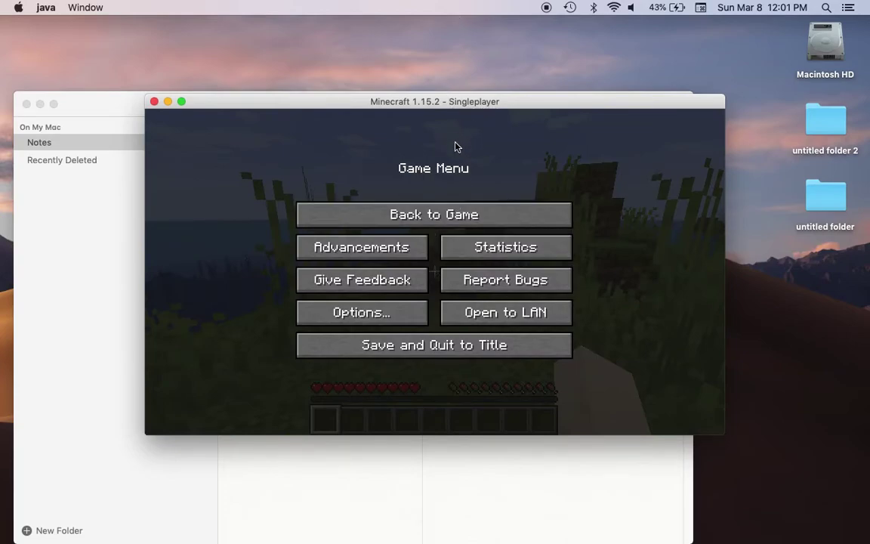
click(453, 215)
Step: Start a LAN world with Game Mode Survival and Allow Cheats OFF, then pause the game again
key(Escape)
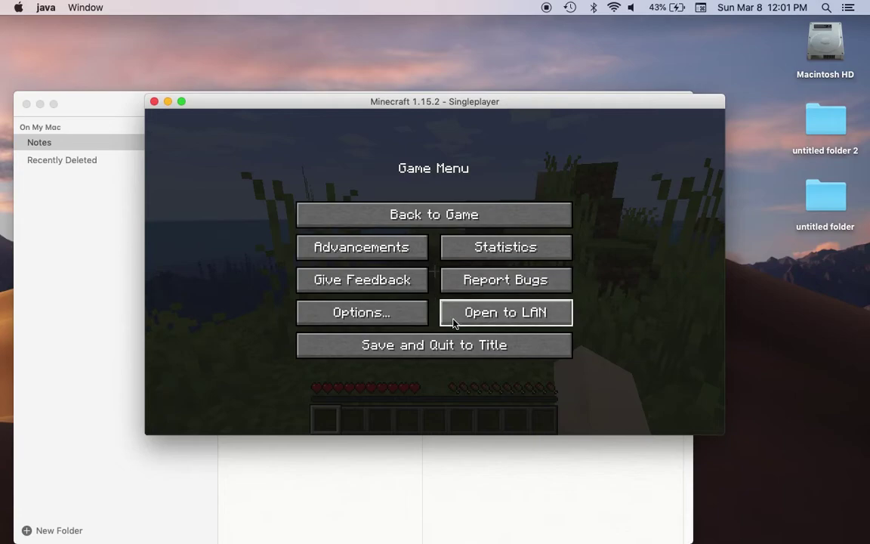
click(454, 316)
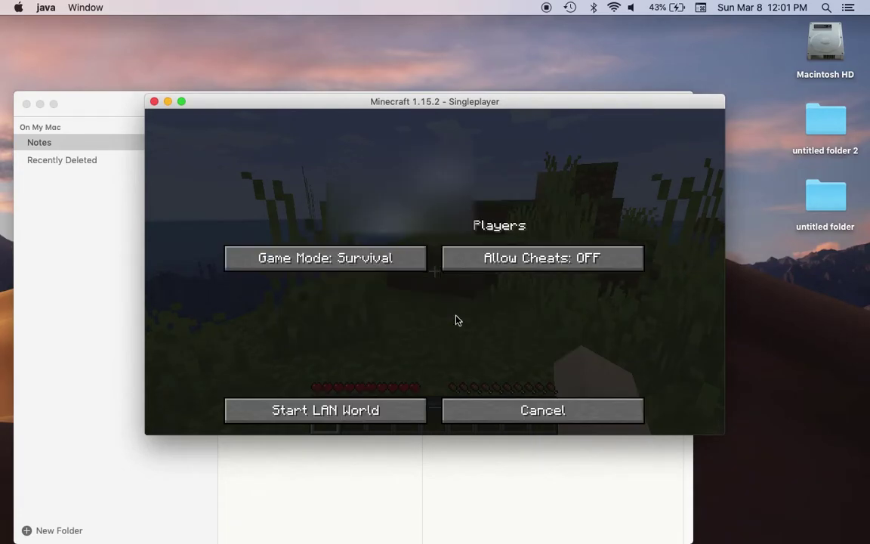
click(499, 256)
click(500, 256)
click(360, 256)
click(359, 256)
click(360, 256)
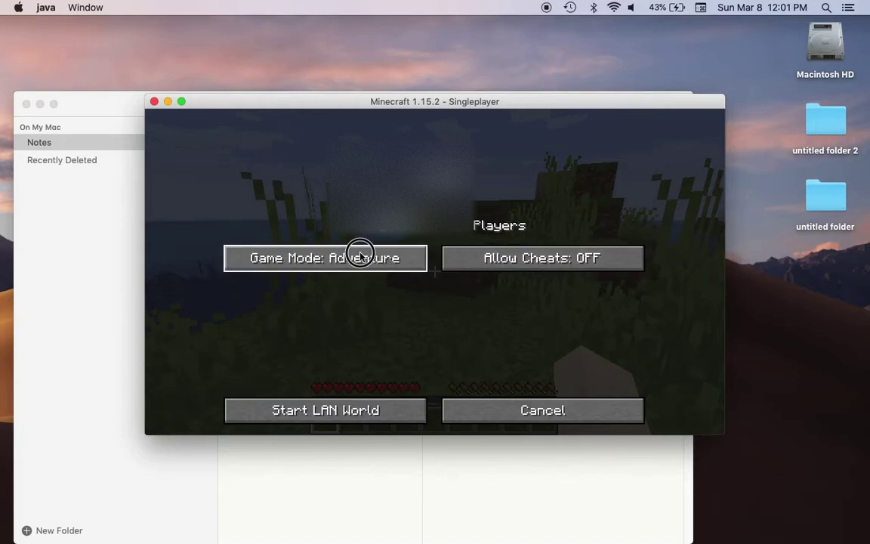
click(360, 256)
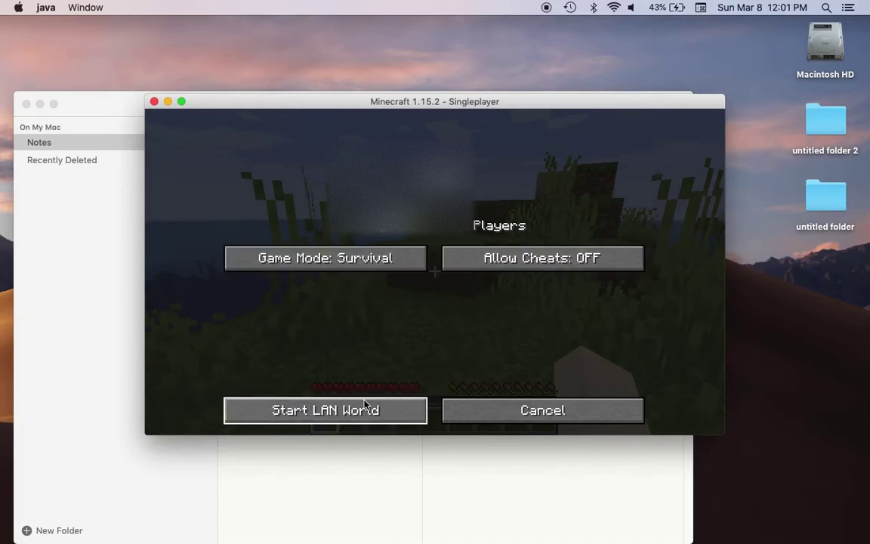
click(364, 402)
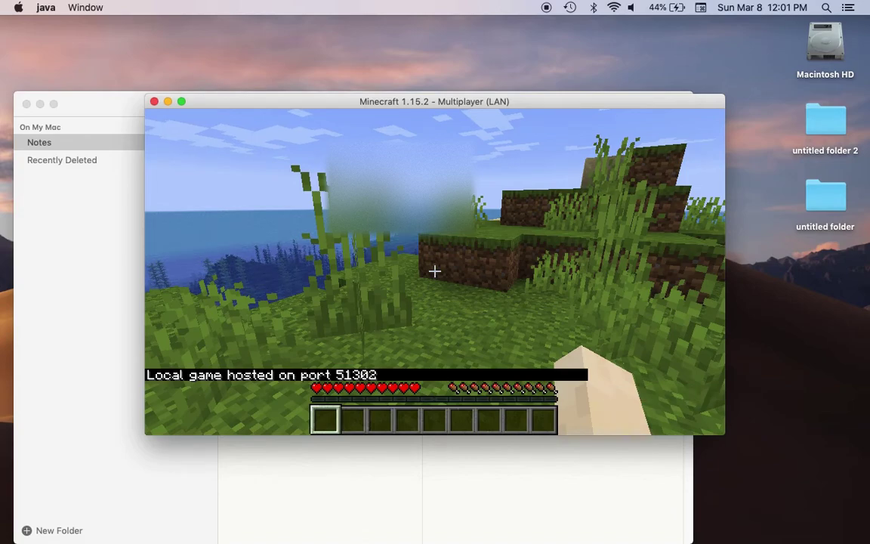
key(Escape)
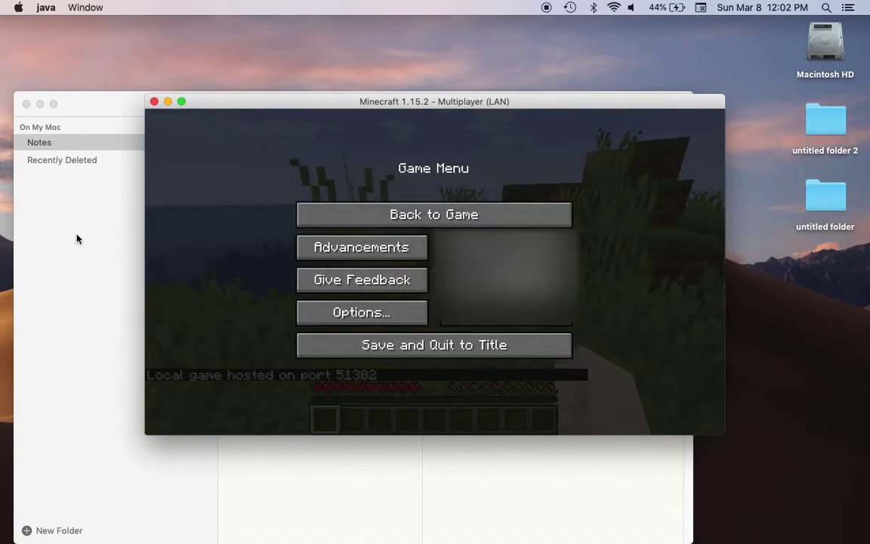
Step: In the note, delete the old port after the colon and enlarge the address text
click(75, 239)
click(544, 150)
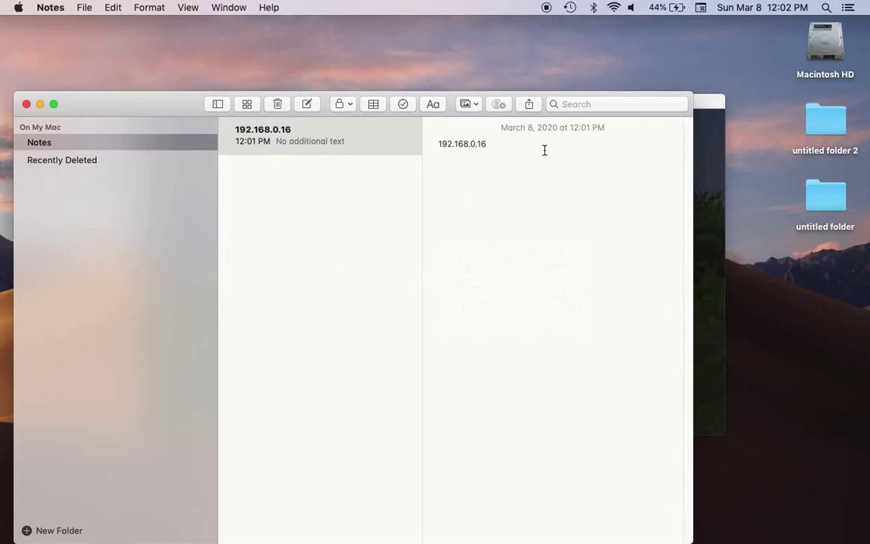
text(:)
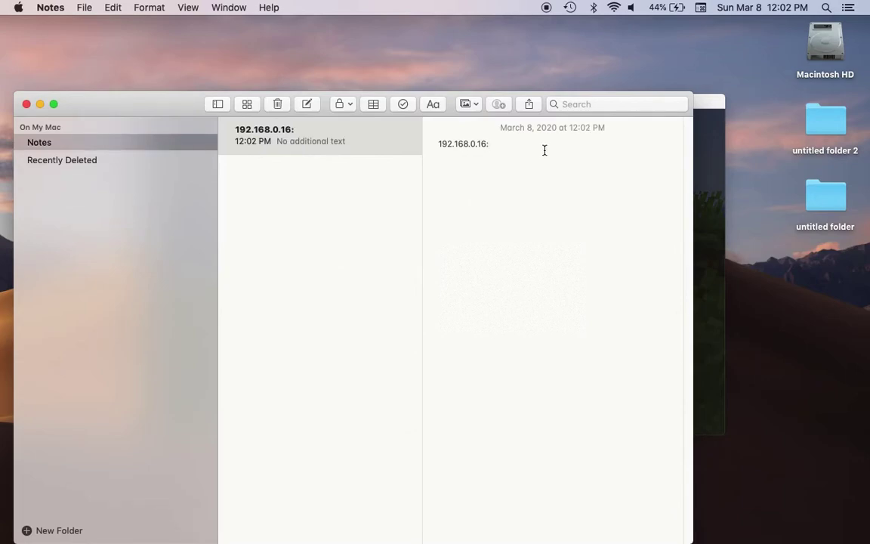
key(super+a)
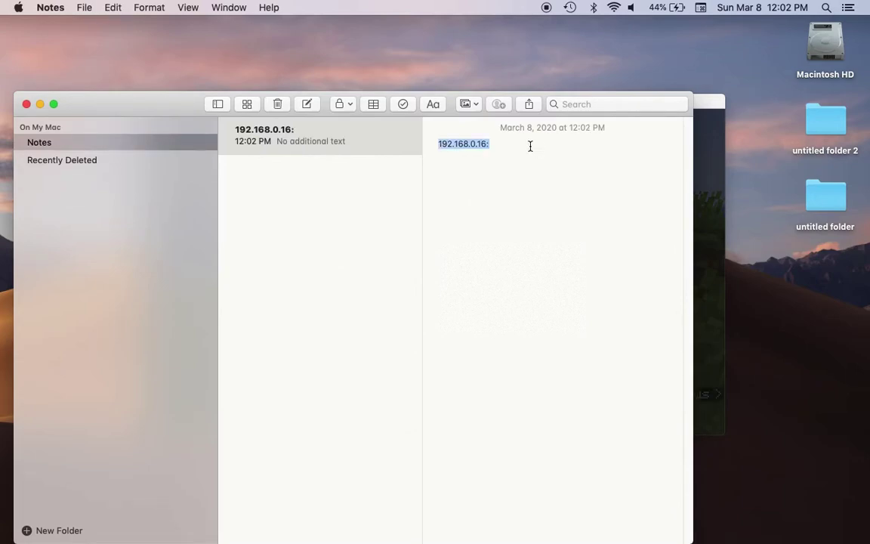
text(...)
key(super+z)
key(super+z)
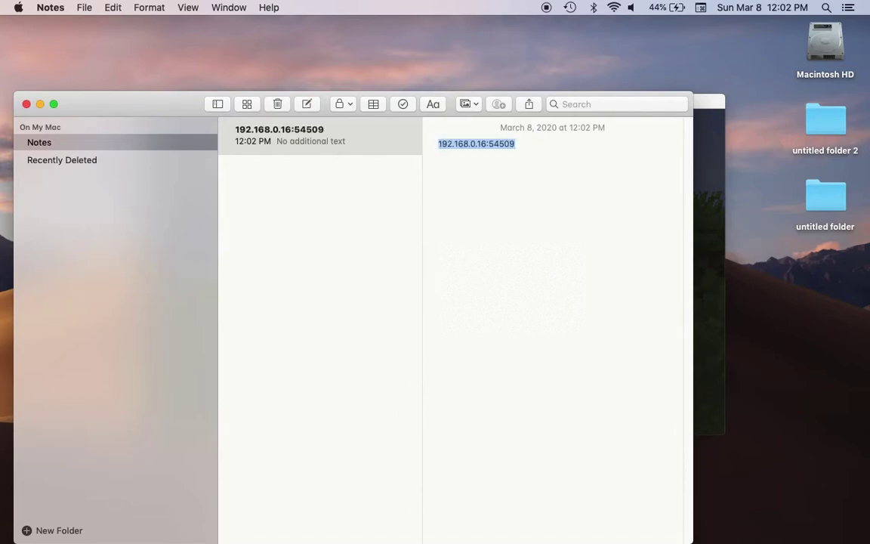
key(Right)
key(BackSpace)
key(BackSpace)
key(BackSpace)
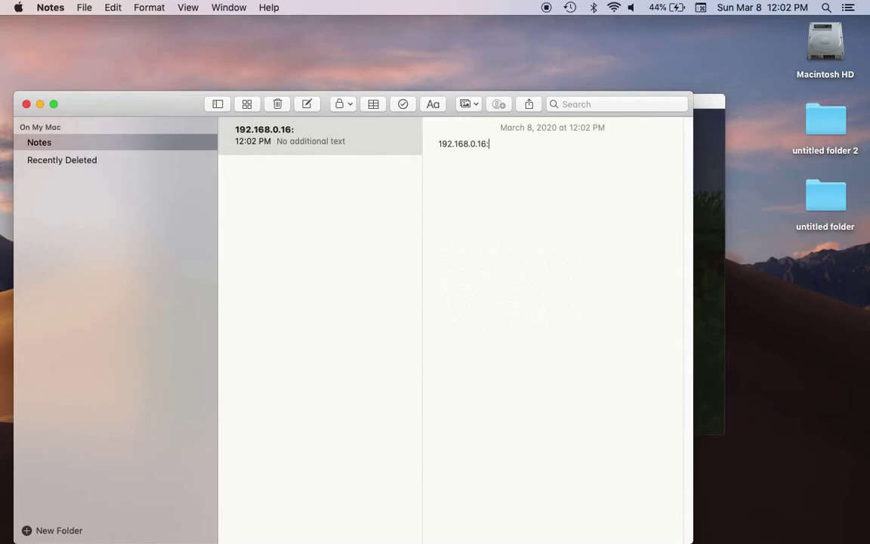
key(super+a)
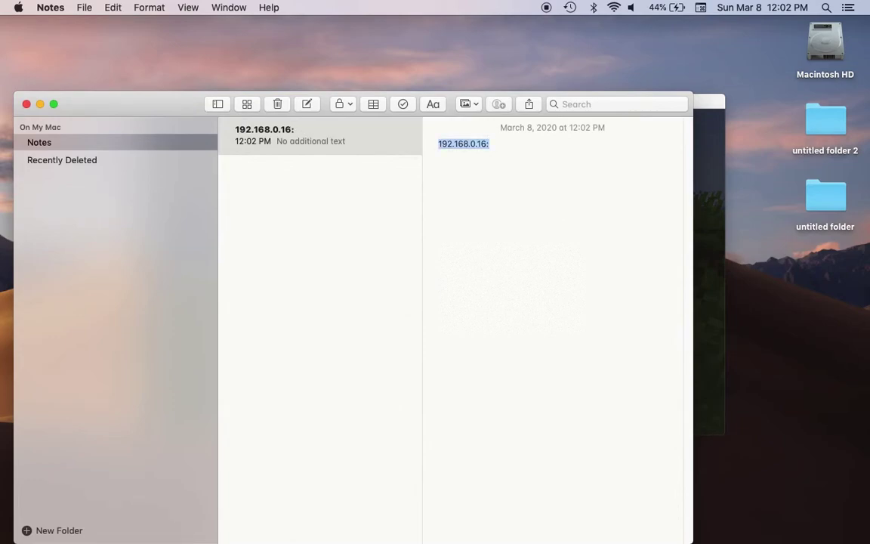
key(super+plus)
key(super+plus)
key(super+plus)
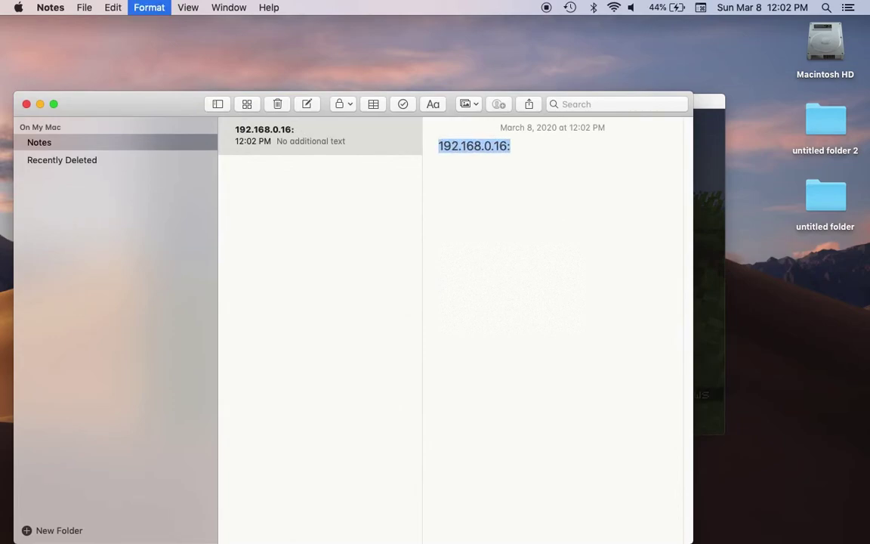
Step: Type port 51302 after the colon so the note reads 192.168.0.16:51302
click(599, 153)
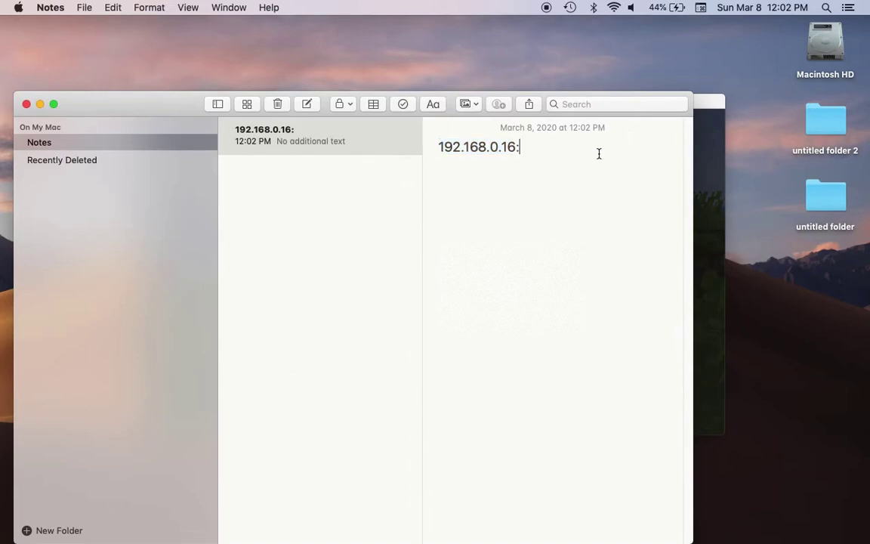
text(510)
key(BackSpace)
text(30)
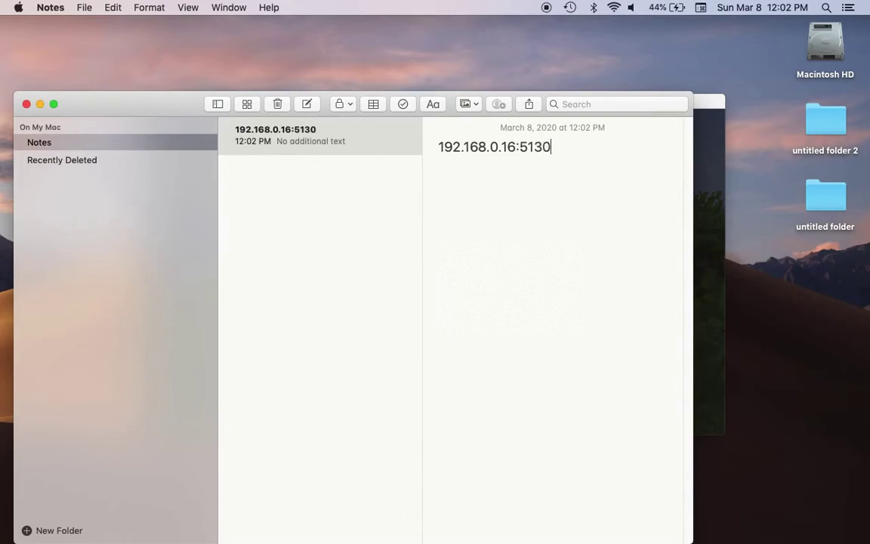
text(2)
Step: Check the hosted port in Minecraft chat, select the address line in Notes, and return to Minecraft
click(706, 133)
key(Escape)
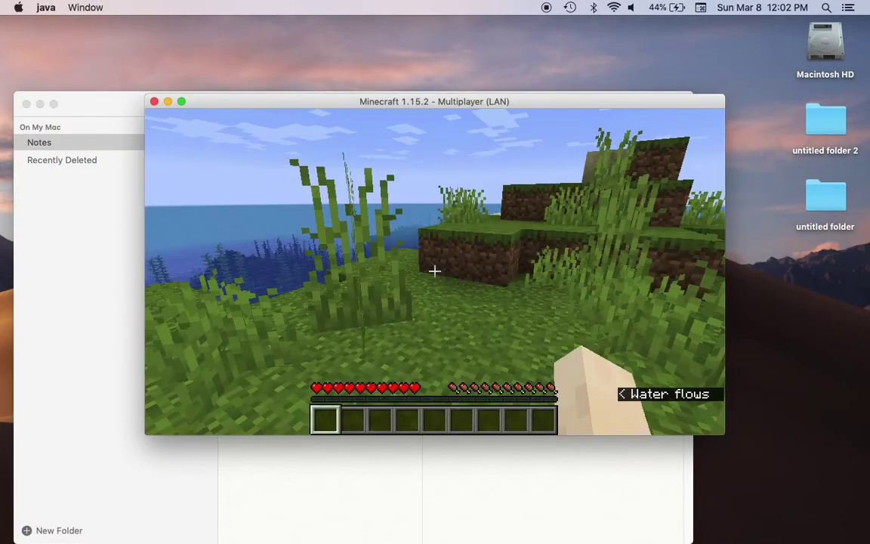
key(t)
key(Escape)
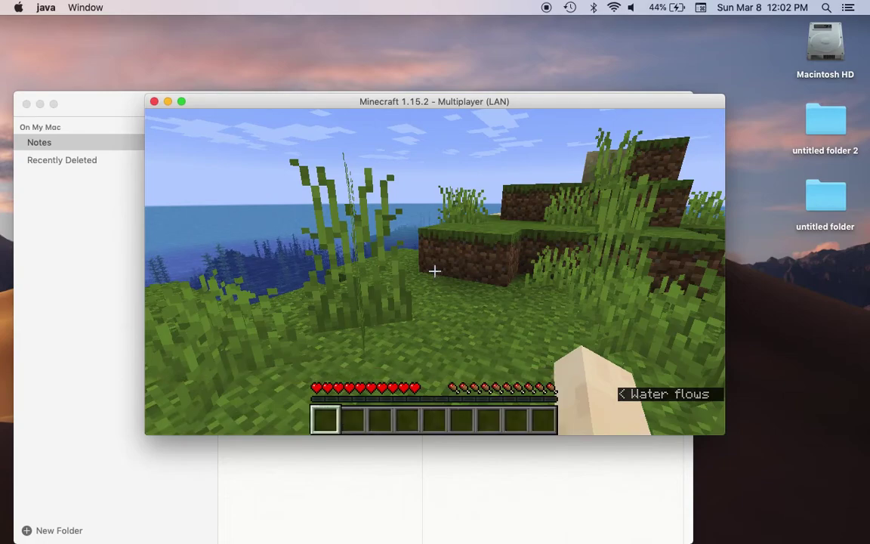
key(Escape)
click(54, 233)
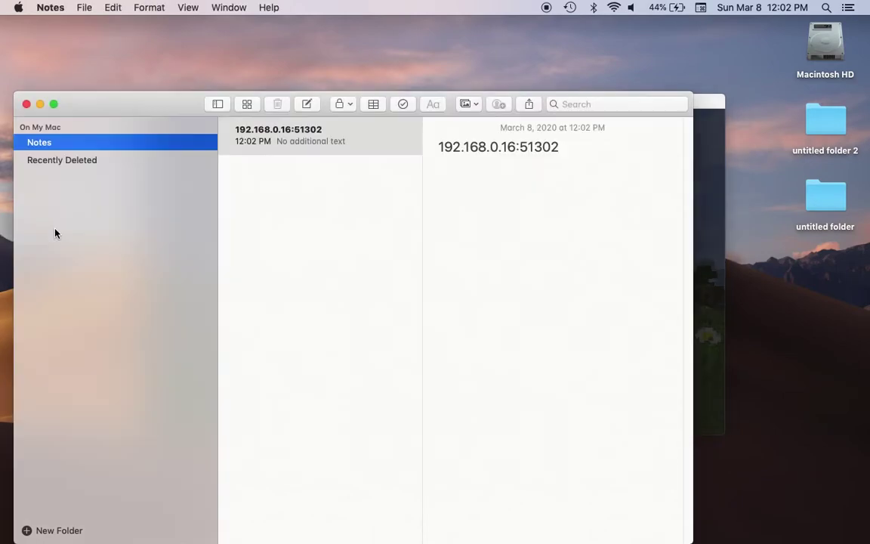
click(559, 146)
drag(563, 146, 420, 148)
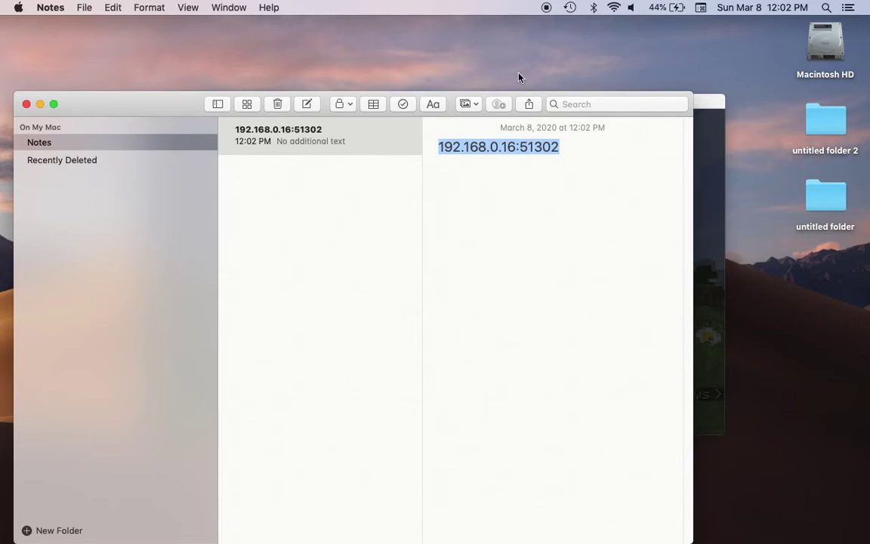
click(705, 126)
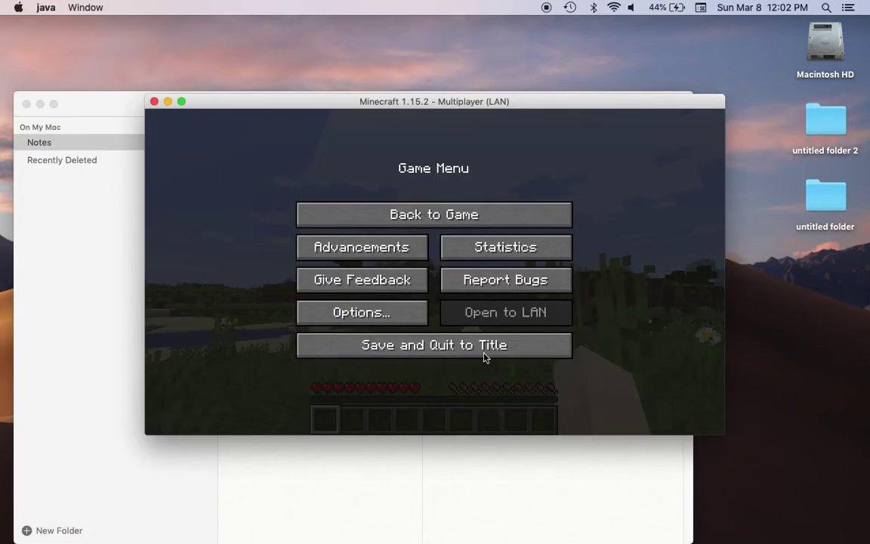
Step: Save and quit to title, open Multiplayer's Direct Connect, and clear the Server Address field
click(487, 346)
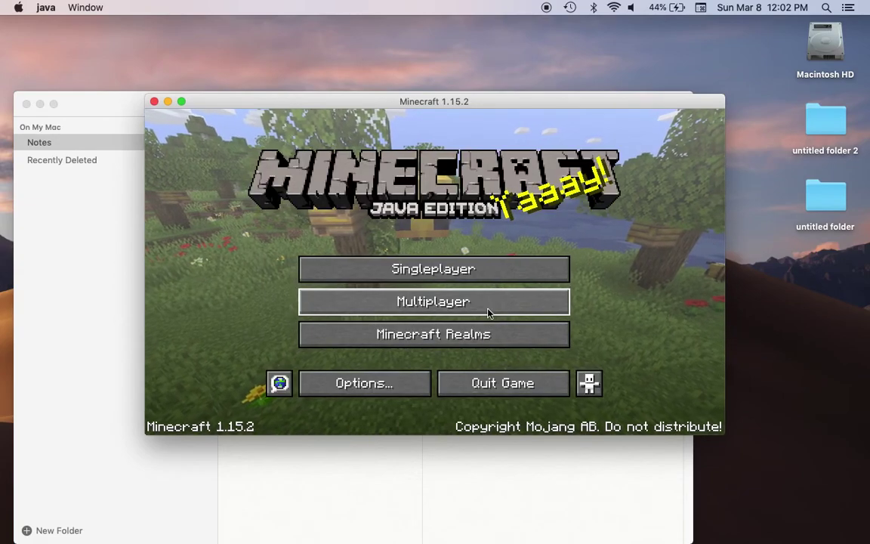
click(487, 310)
click(450, 378)
click(395, 279)
key(BackSpace)
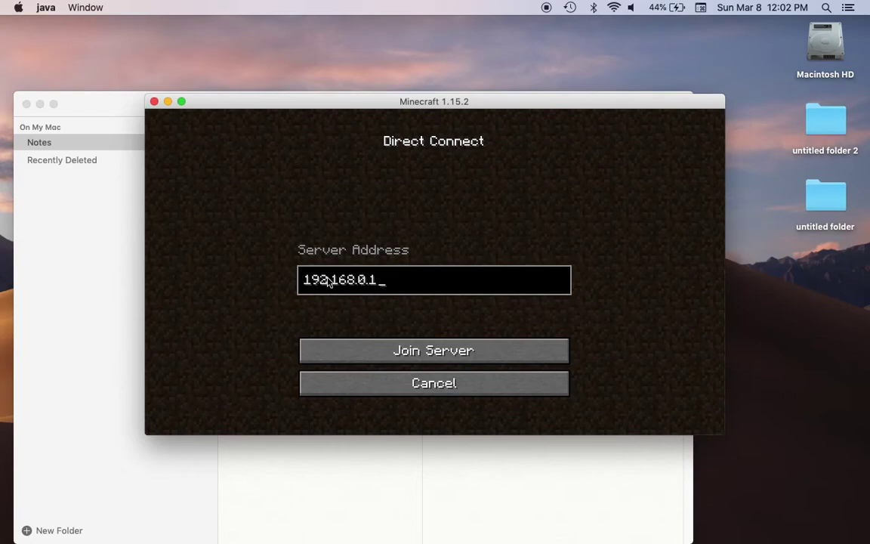
key(BackSpace)
key(BackSpace)
key(BackSpace)
key(BackSpace)
key(BackSpace)
key(BackSpace)
Step: Copy 192.168.0.16:51302 from Notes into Server Address and try joining the server
click(136, 227)
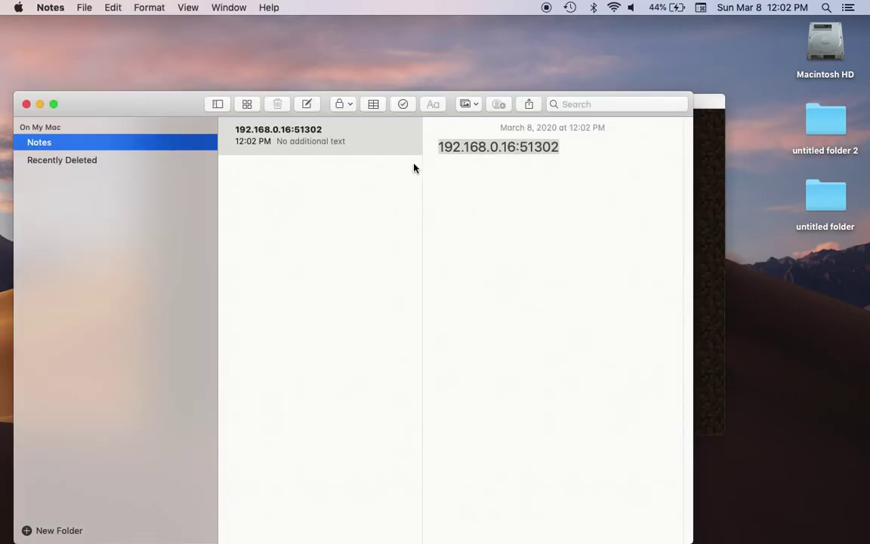
click(550, 178)
drag(586, 156, 439, 143)
key(super+c)
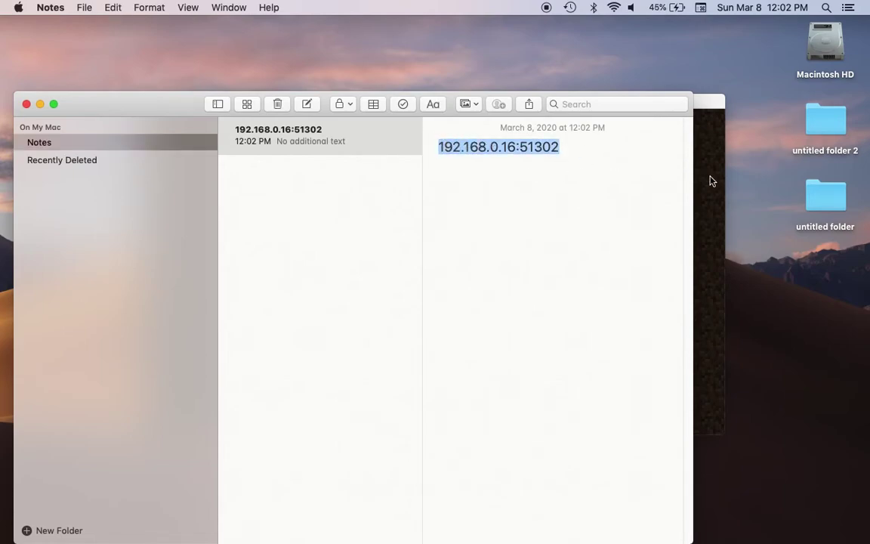
click(709, 180)
key(super+v)
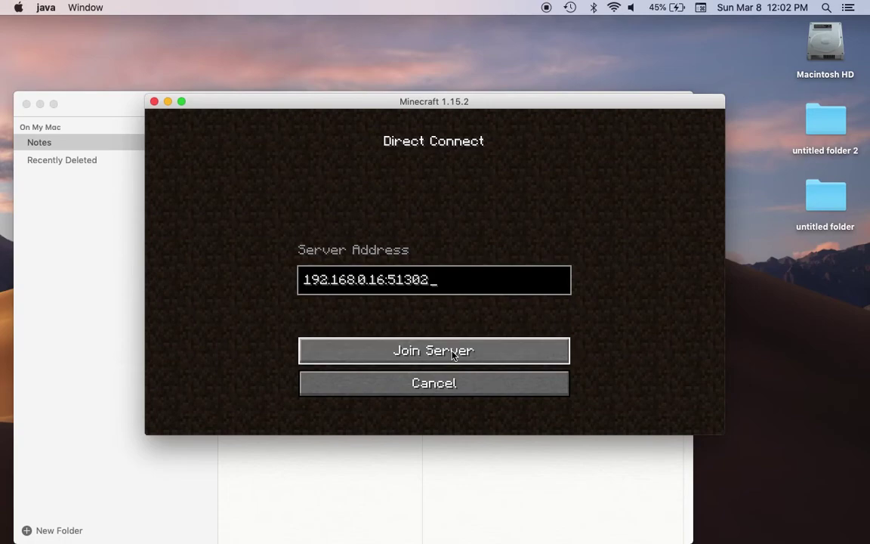
click(453, 352)
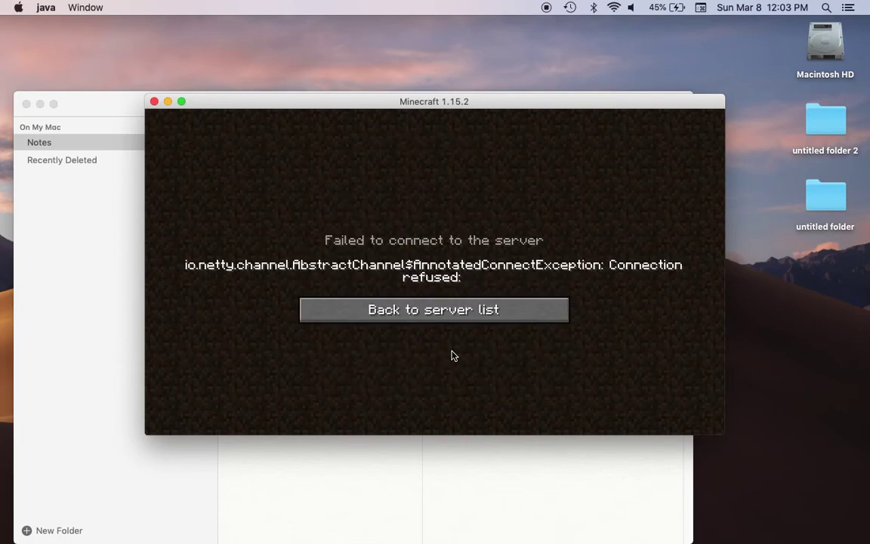